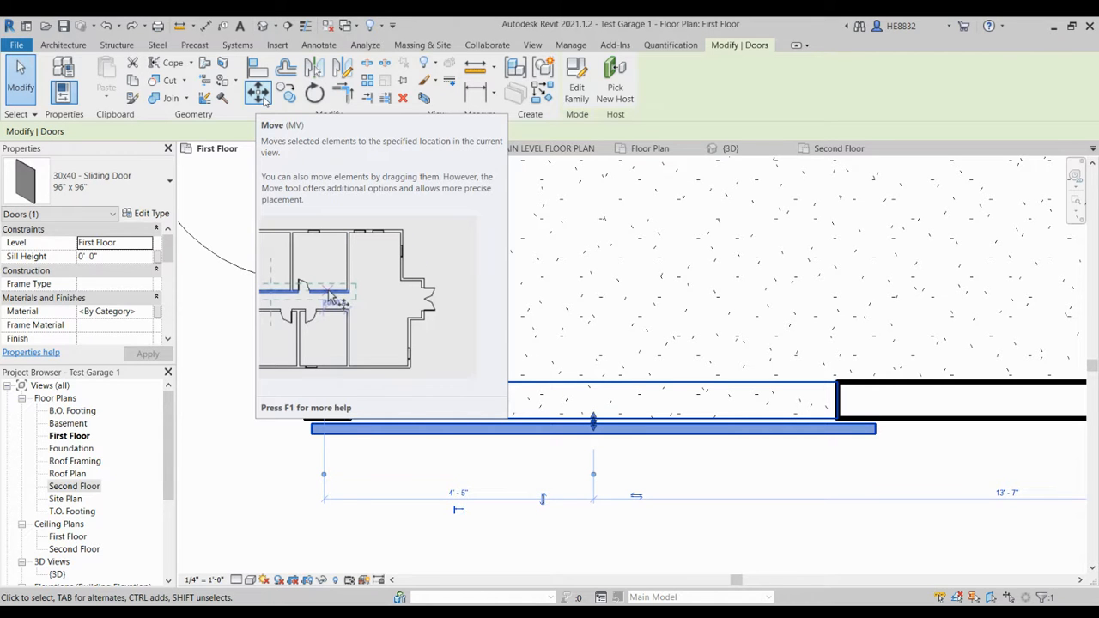
Step: Move the sliding door along its wall so the opening's corner meets the side wall's inner face endpoint, then clear the selection
{"action": "left_click", "coordinate": [262, 95]}
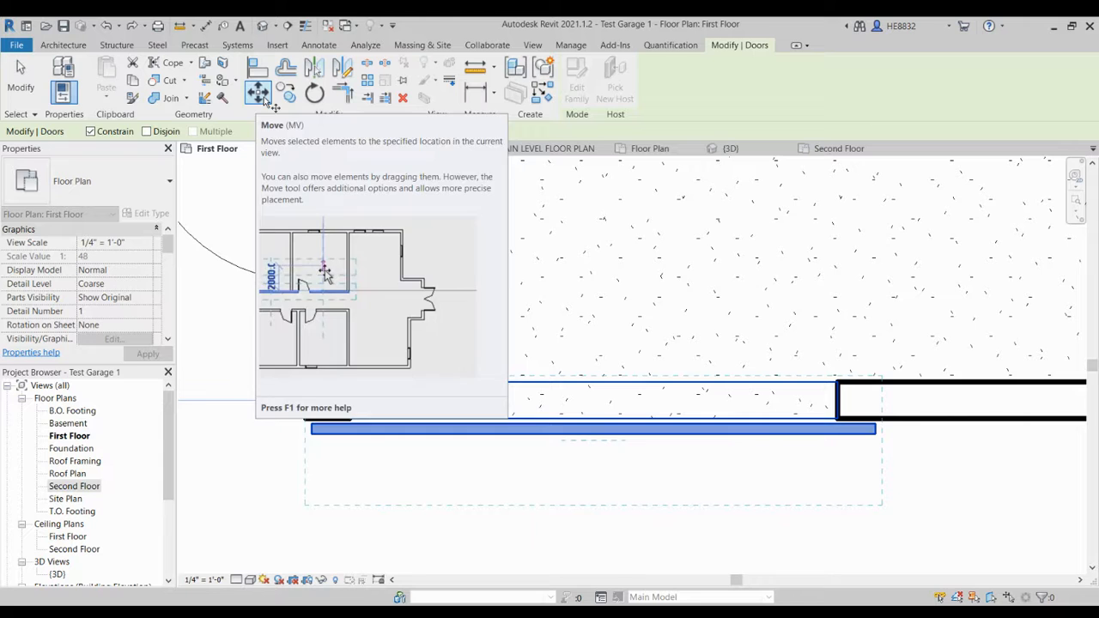
{"action": "scroll", "coordinate": [371, 314], "scroll_direction": "up", "scroll_amount": 5}
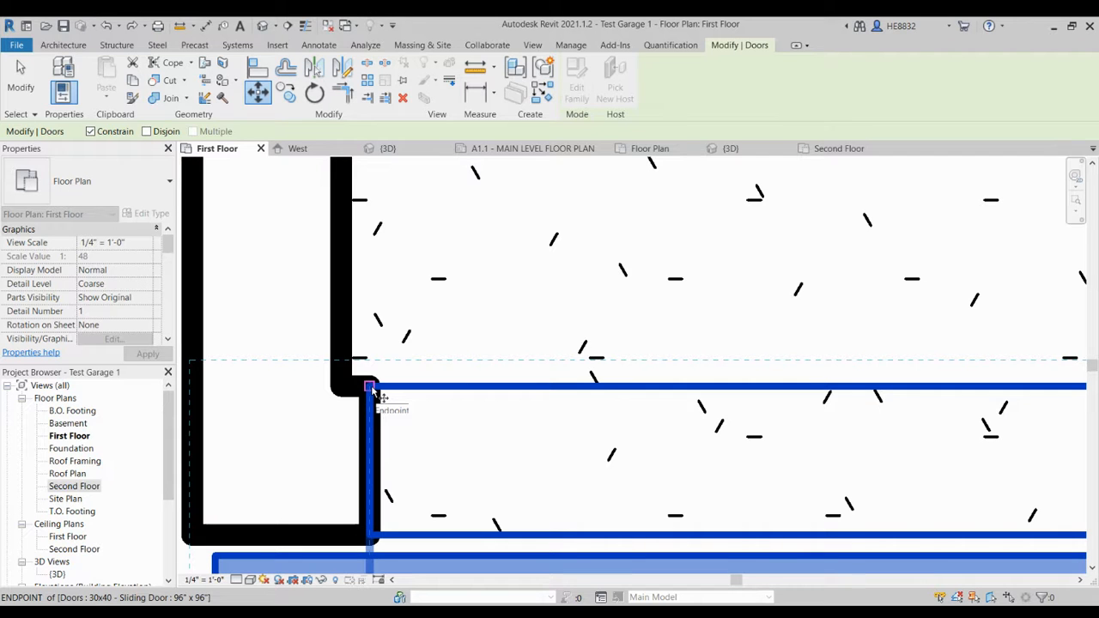
{"action": "left_click", "coordinate": [370, 387]}
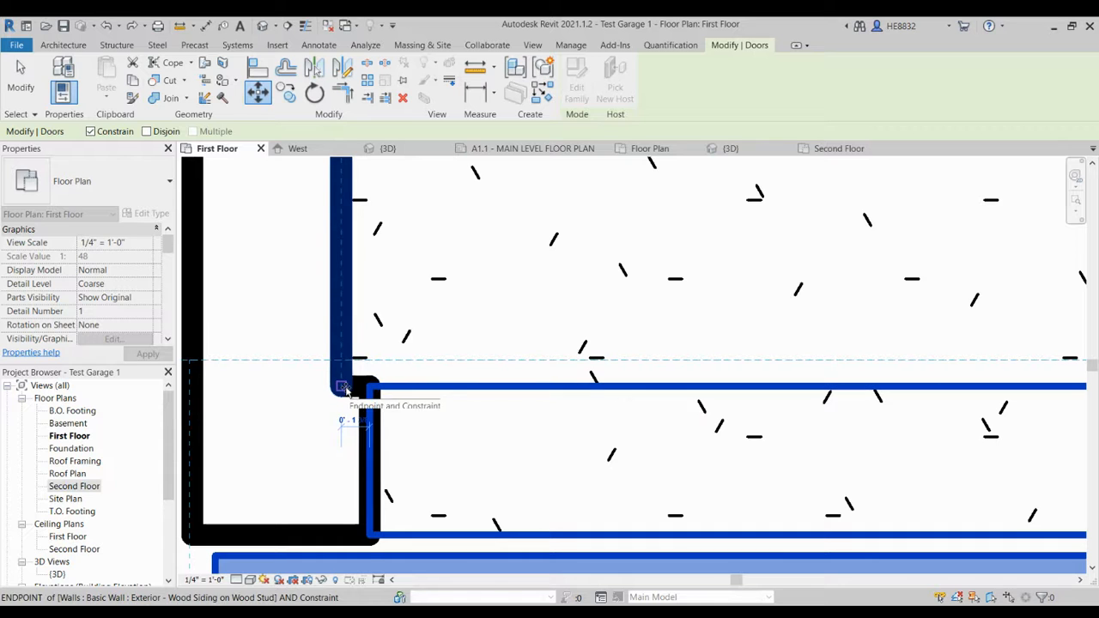
{"action": "left_click", "coordinate": [343, 388]}
{"action": "scroll", "coordinate": [345, 388], "scroll_direction": "up", "scroll_amount": 3}
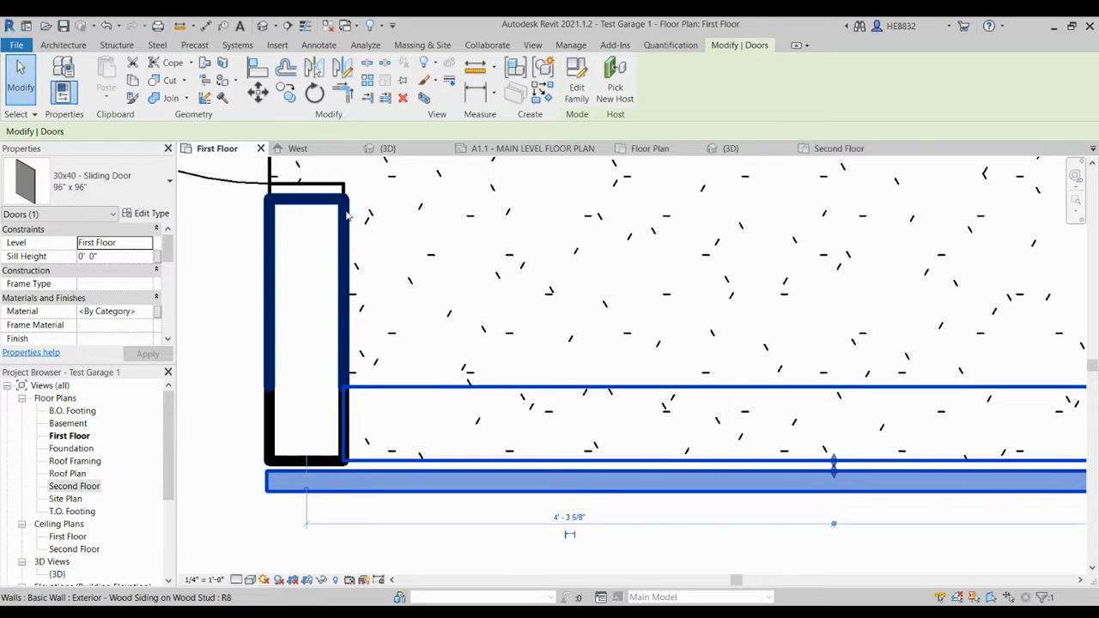
{"action": "scroll", "coordinate": [291, 455], "scroll_direction": "down", "scroll_amount": 3}
{"action": "scroll", "coordinate": [292, 459], "scroll_direction": "down", "scroll_amount": 2}
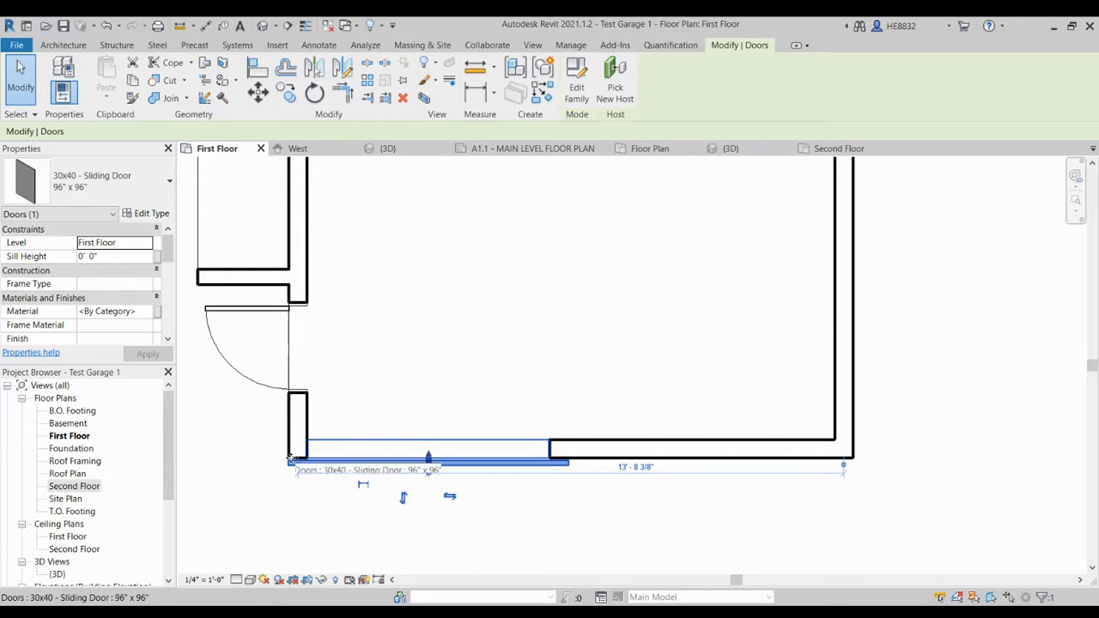
{"action": "scroll", "coordinate": [292, 496], "scroll_direction": "up", "scroll_amount": 4}
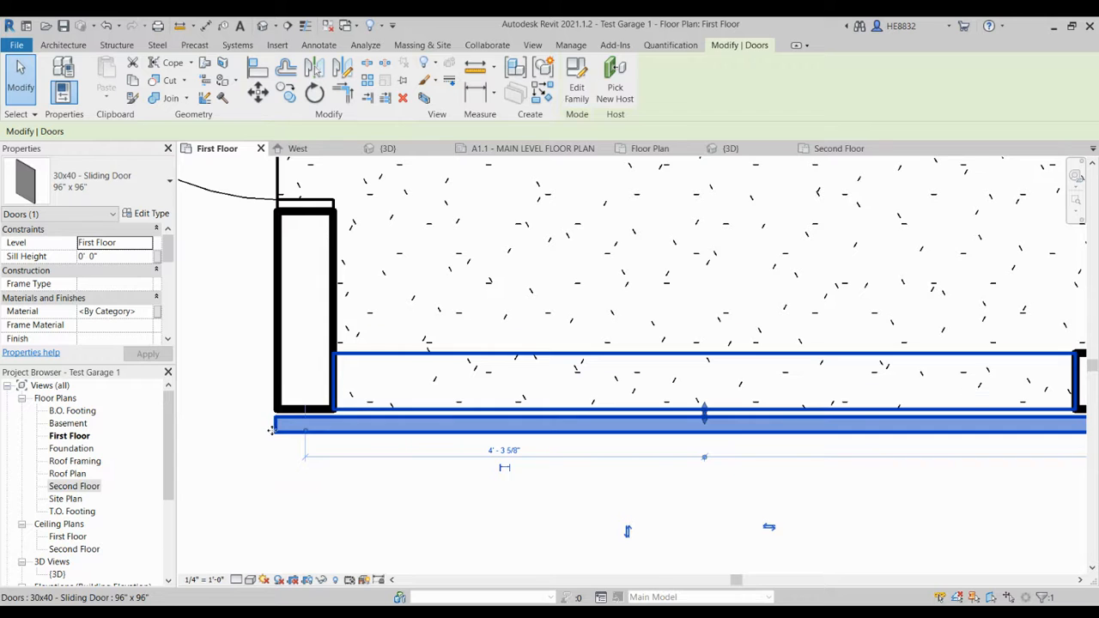
{"action": "scroll", "coordinate": [275, 432], "scroll_direction": "down", "scroll_amount": 2}
{"action": "scroll", "coordinate": [275, 433], "scroll_direction": "down", "scroll_amount": 3}
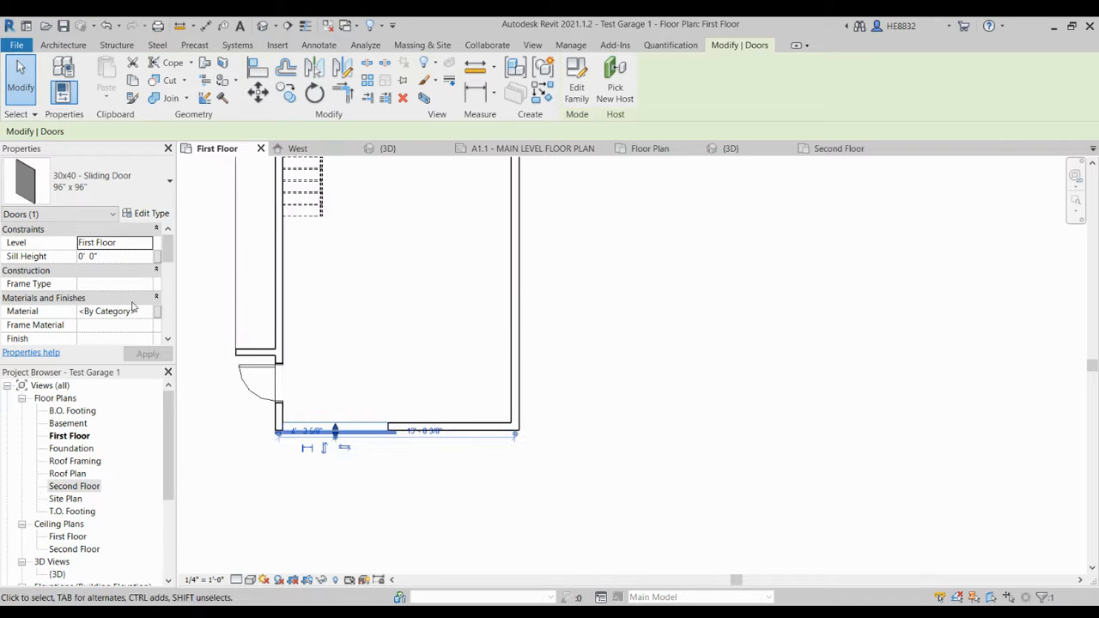
{"action": "left_click", "coordinate": [17, 90]}
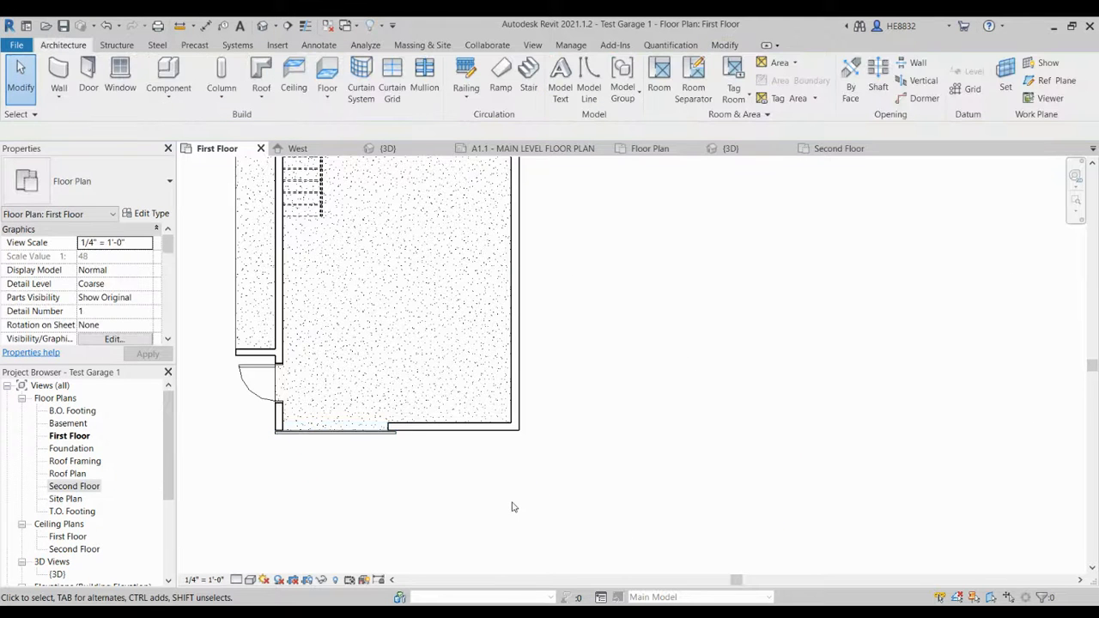
Step: Place a 30X40 - Window of type 72" x 60" in the garage's right-hand wall, centred about 11' 0" from the sliding-door wall
{"action": "scroll", "coordinate": [537, 488], "scroll_direction": "down", "scroll_amount": 2}
{"action": "middle_click_drag", "start_coordinate": [571, 435], "coordinate": [624, 486]}
{"action": "scroll", "coordinate": [600, 451], "scroll_direction": "up", "scroll_amount": 2}
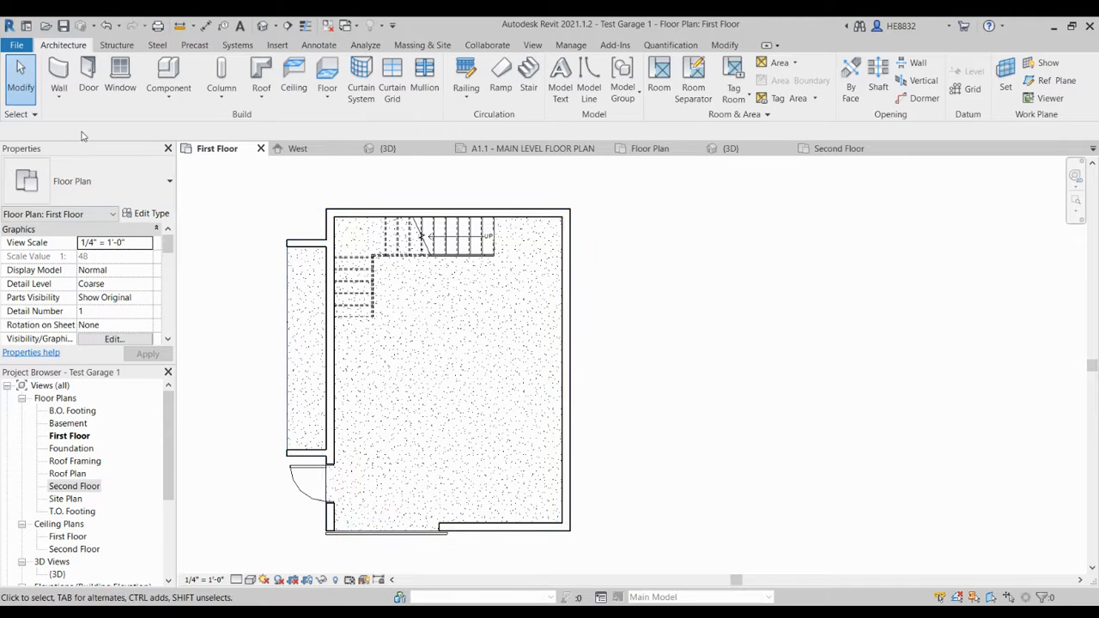
{"action": "left_click", "coordinate": [126, 83]}
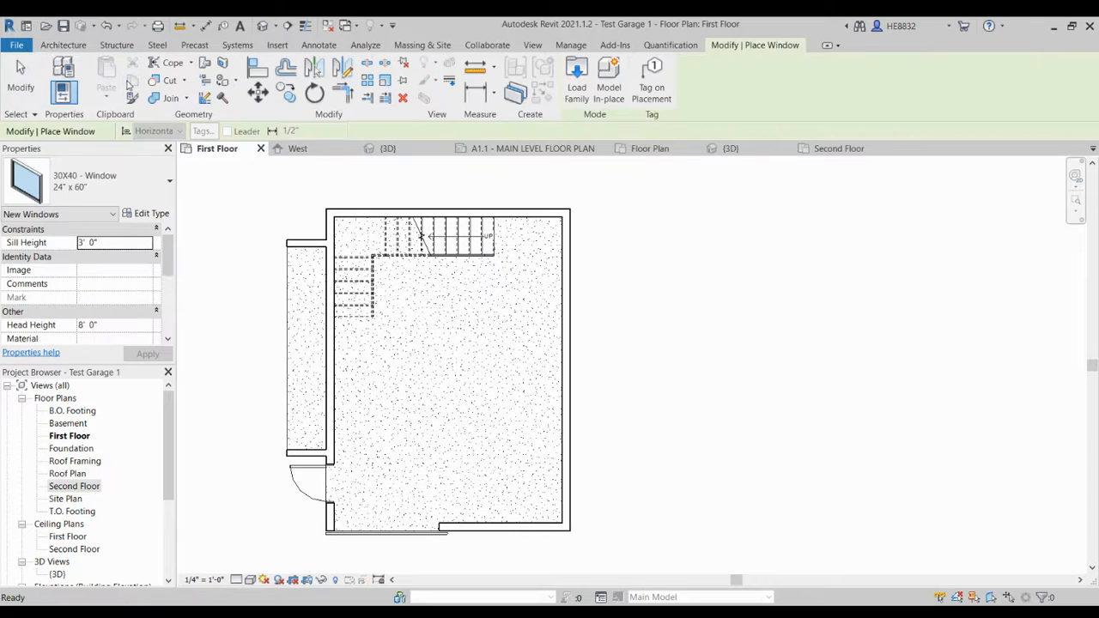
{"action": "left_click", "coordinate": [170, 184]}
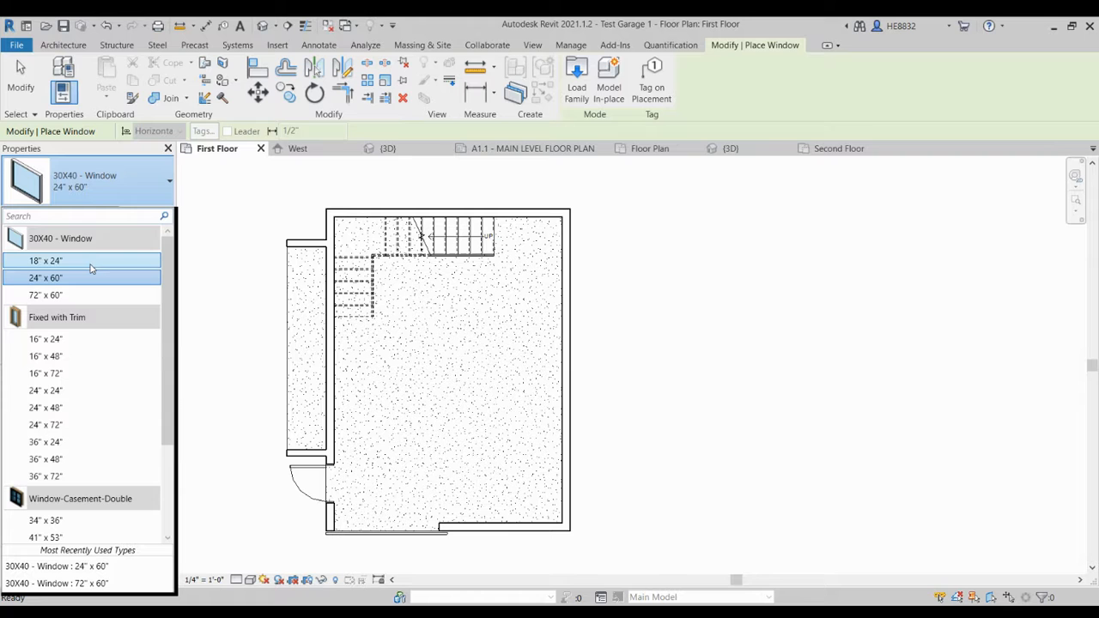
{"action": "left_click", "coordinate": [169, 182]}
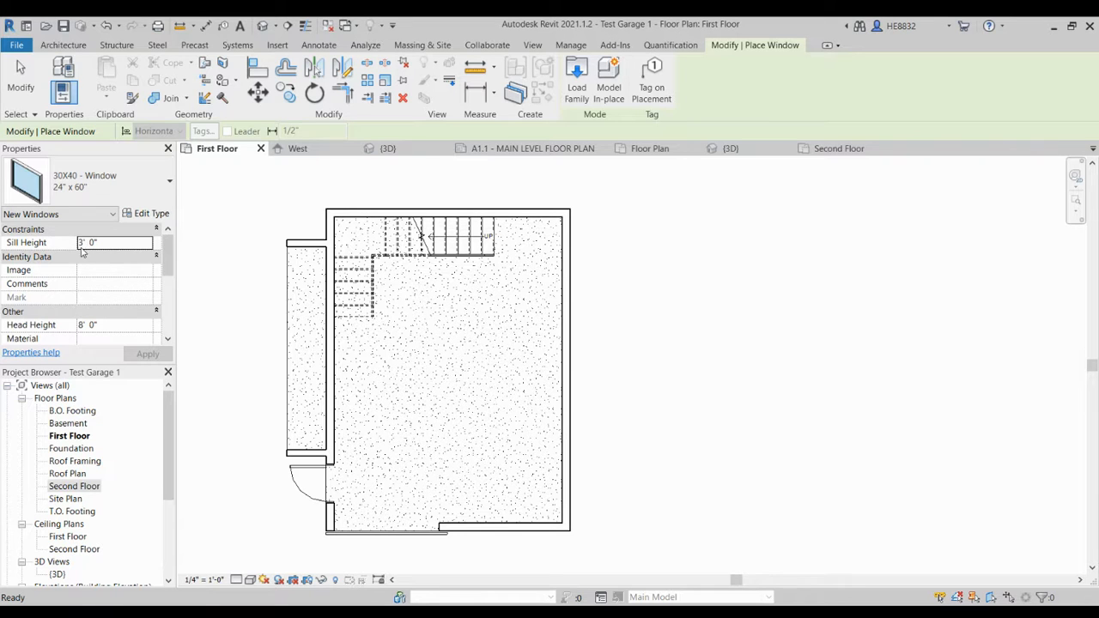
{"action": "scroll", "coordinate": [100, 319], "scroll_direction": "down", "scroll_amount": 1}
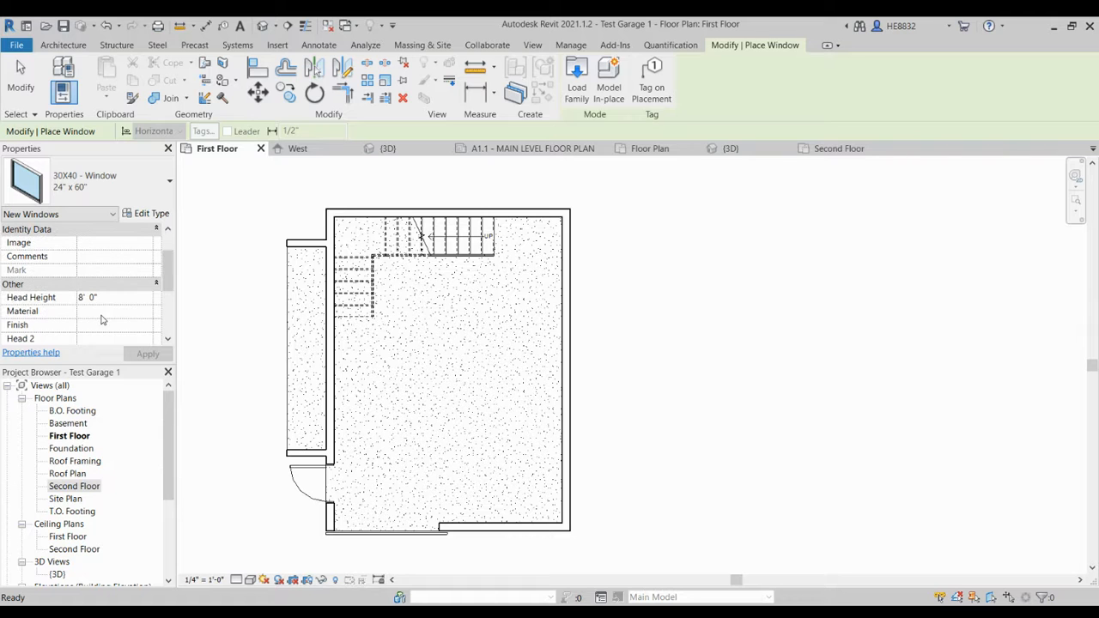
{"action": "scroll", "coordinate": [101, 323], "scroll_direction": "down", "scroll_amount": 2}
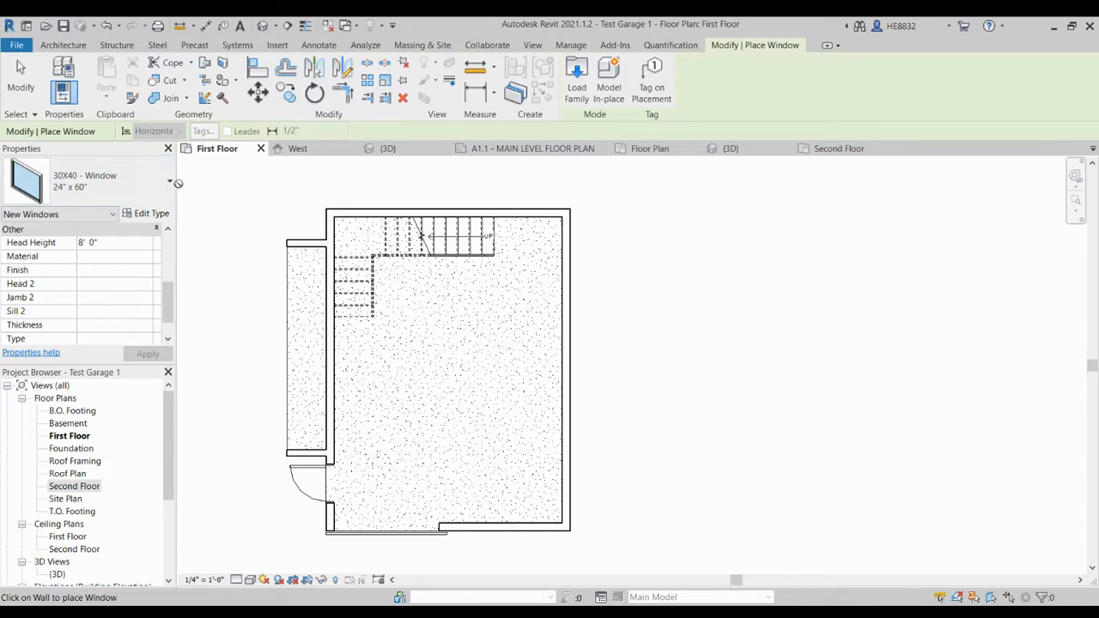
{"action": "left_click", "coordinate": [171, 180]}
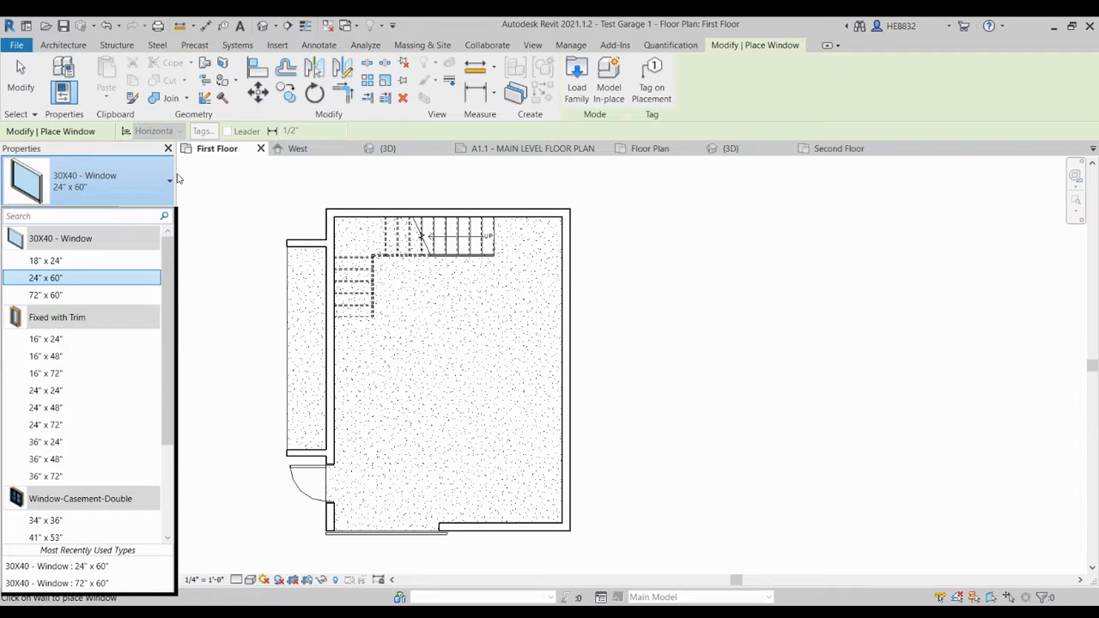
{"action": "left_click", "coordinate": [72, 295]}
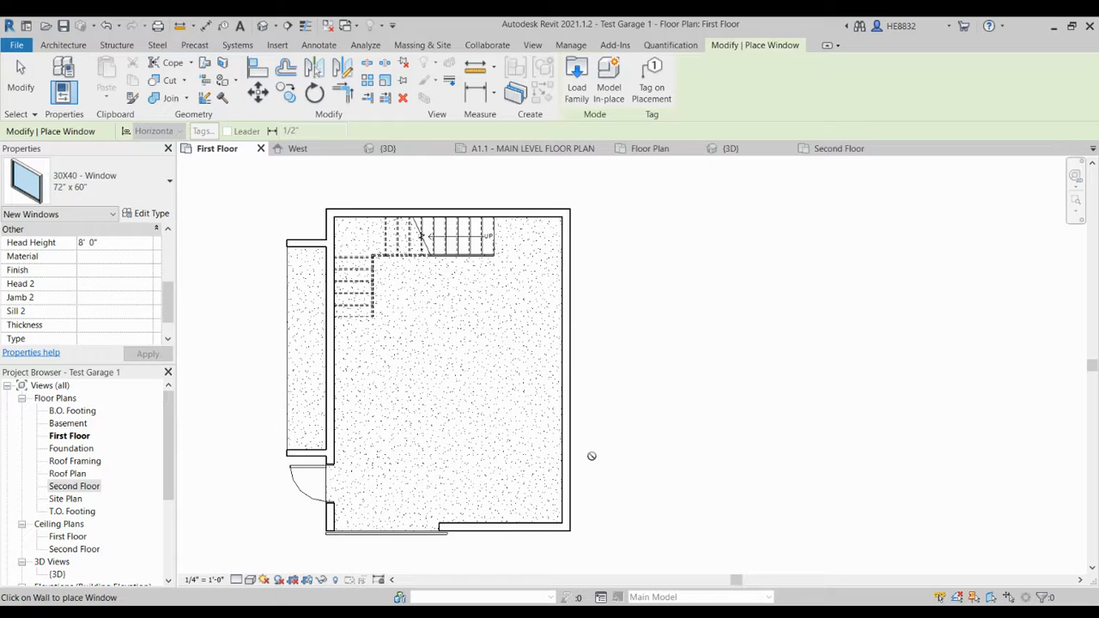
{"action": "scroll", "coordinate": [590, 454], "scroll_direction": "up", "scroll_amount": 2}
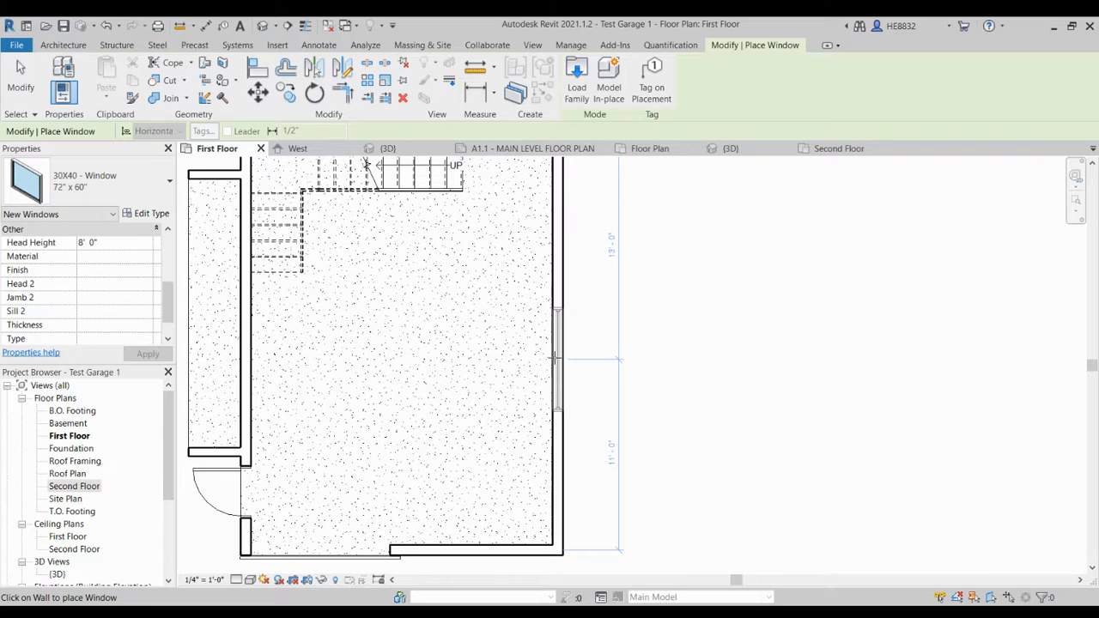
{"action": "left_click", "coordinate": [554, 359]}
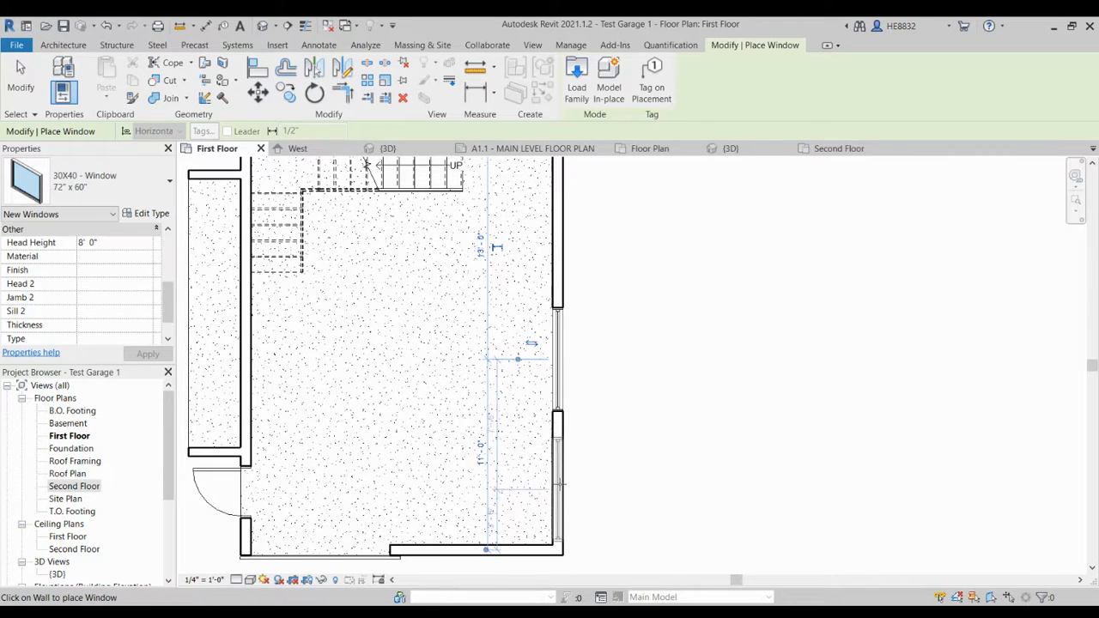
{"action": "left_click", "coordinate": [20, 77]}
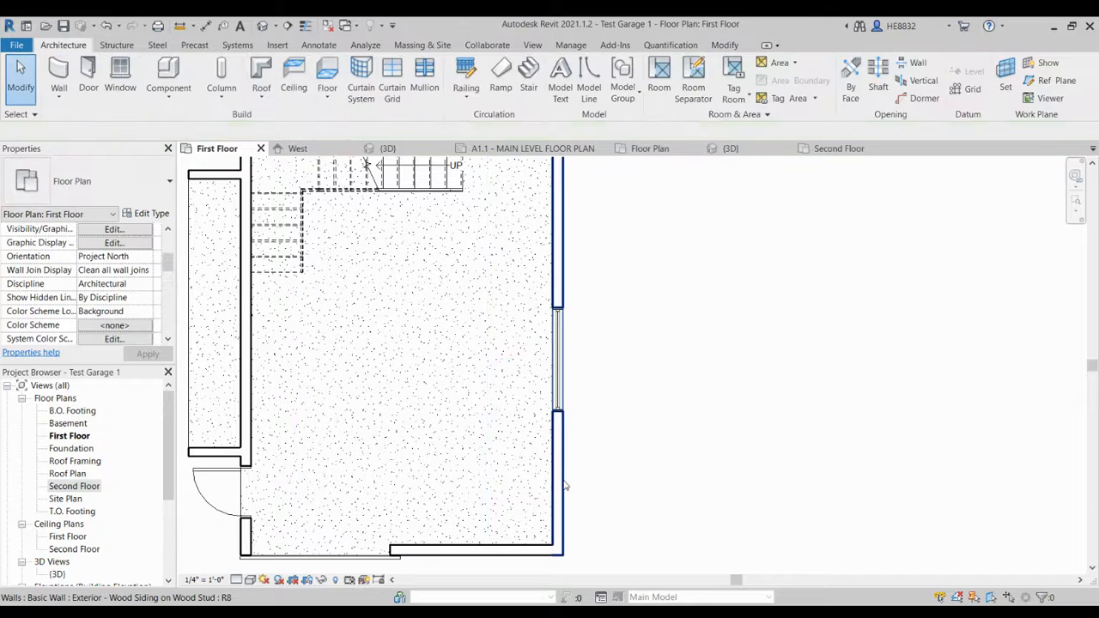
Step: Measure the exterior wall length between the placed window's lower edge and the building's lower right corner
{"action": "left_click", "coordinate": [560, 483]}
{"action": "left_click", "coordinate": [651, 478]}
{"action": "left_click", "coordinate": [180, 25]}
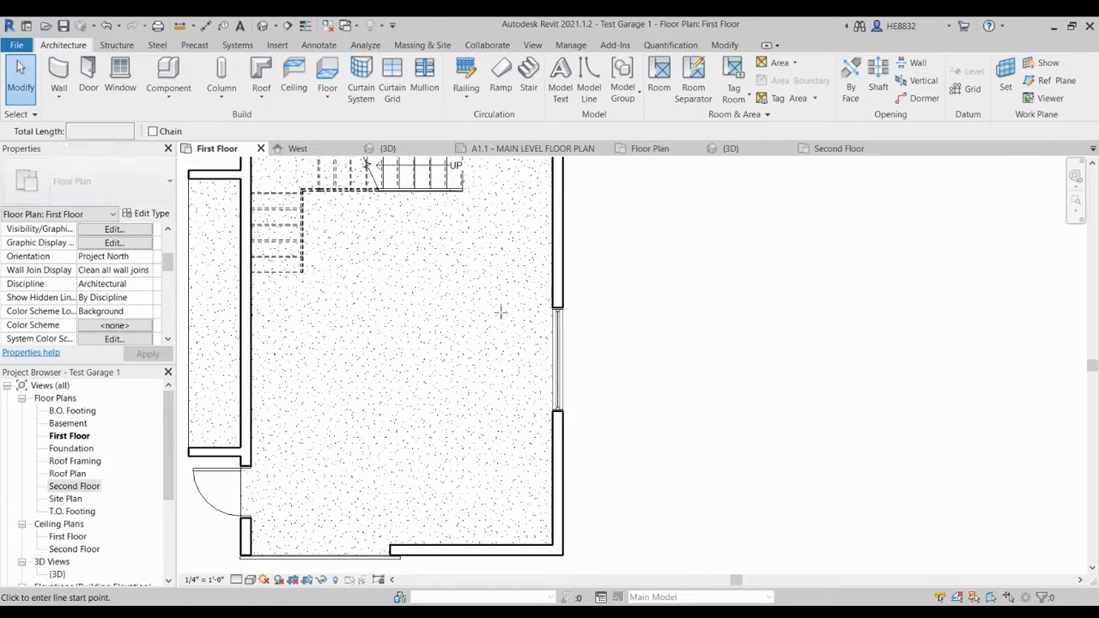
{"action": "left_click", "coordinate": [560, 412]}
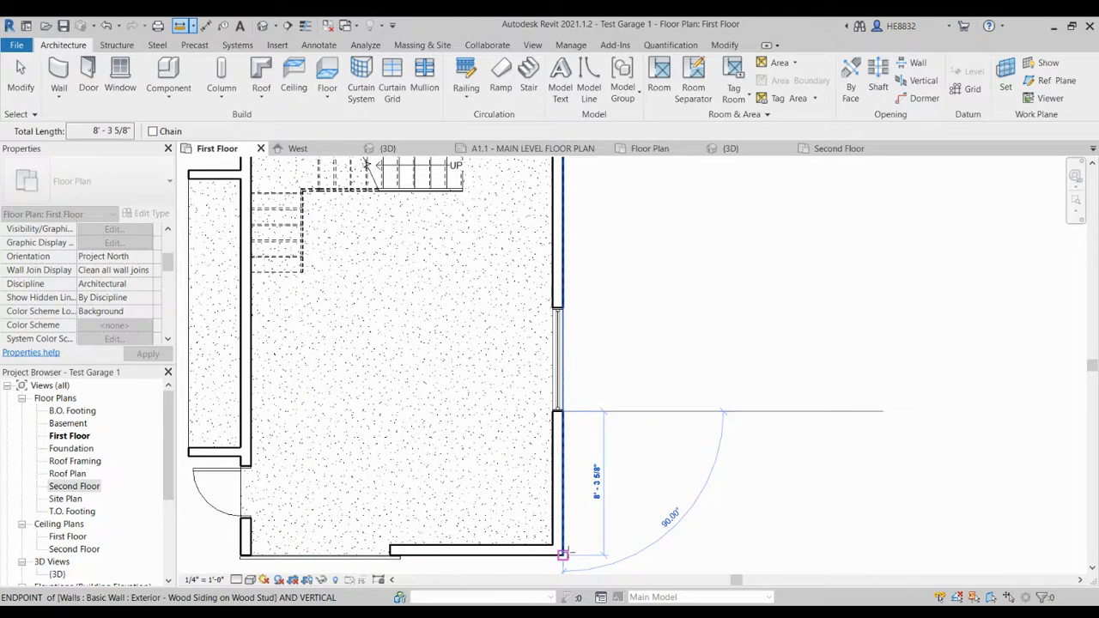
{"action": "key", "text": "Escape"}
{"action": "key", "text": "Escape"}
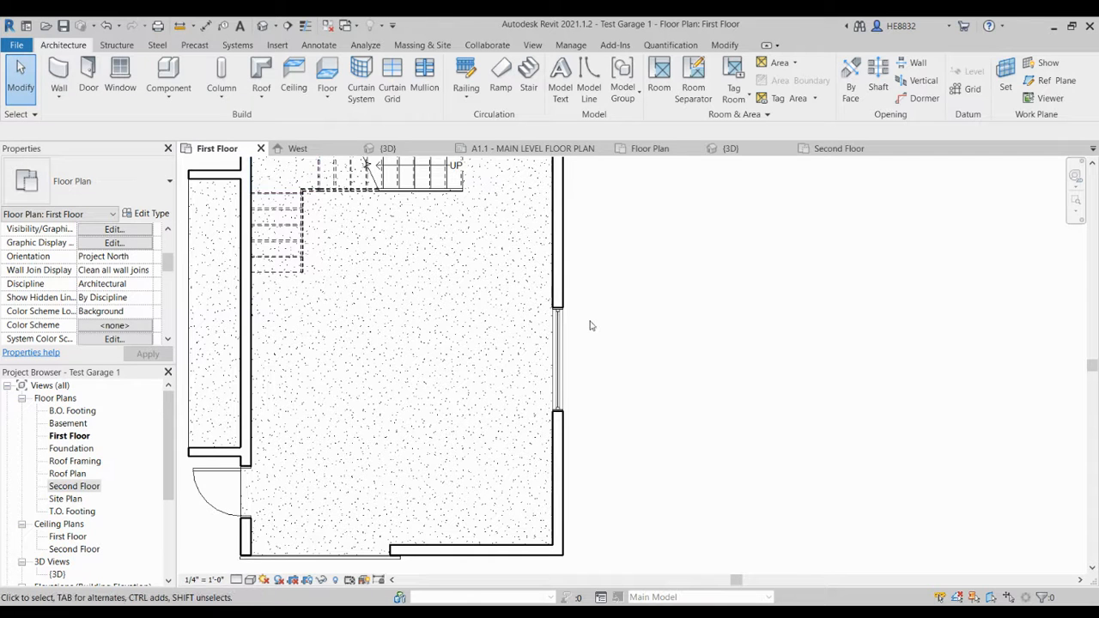
Step: Examine how windows A and B adjoin in the right-hand wall on reference sheet A1.1 - MAIN LEVEL FLOOR PLAN
{"action": "scroll", "coordinate": [589, 321], "scroll_direction": "up", "scroll_amount": 4}
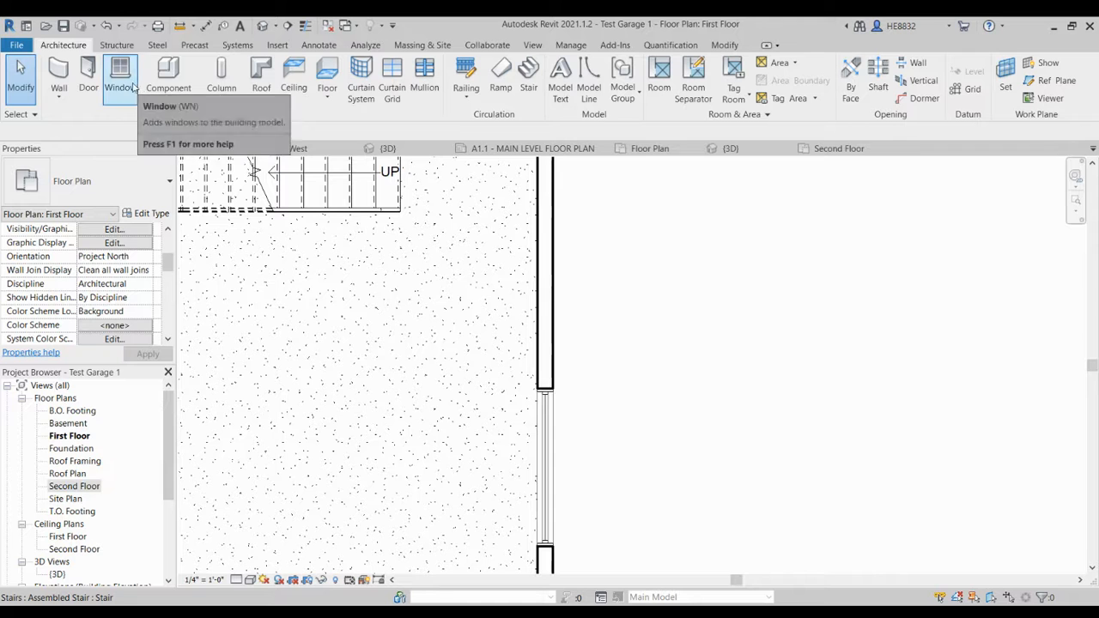
{"action": "left_click", "coordinate": [532, 148]}
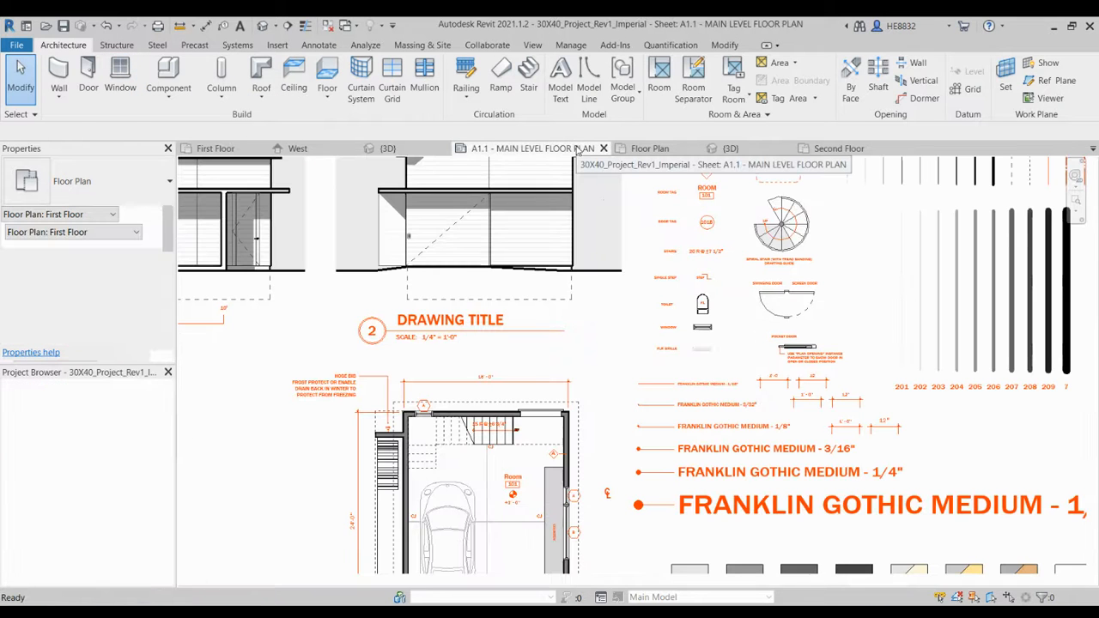
{"action": "scroll", "coordinate": [563, 450], "scroll_direction": "up", "scroll_amount": 5}
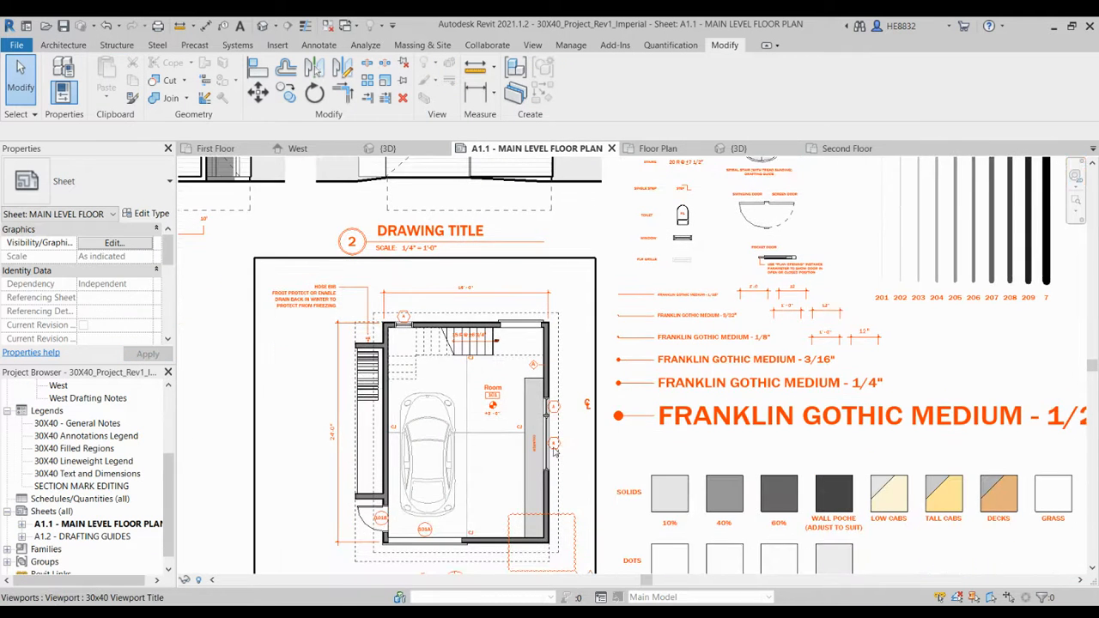
{"action": "scroll", "coordinate": [564, 448], "scroll_direction": "up", "scroll_amount": 2}
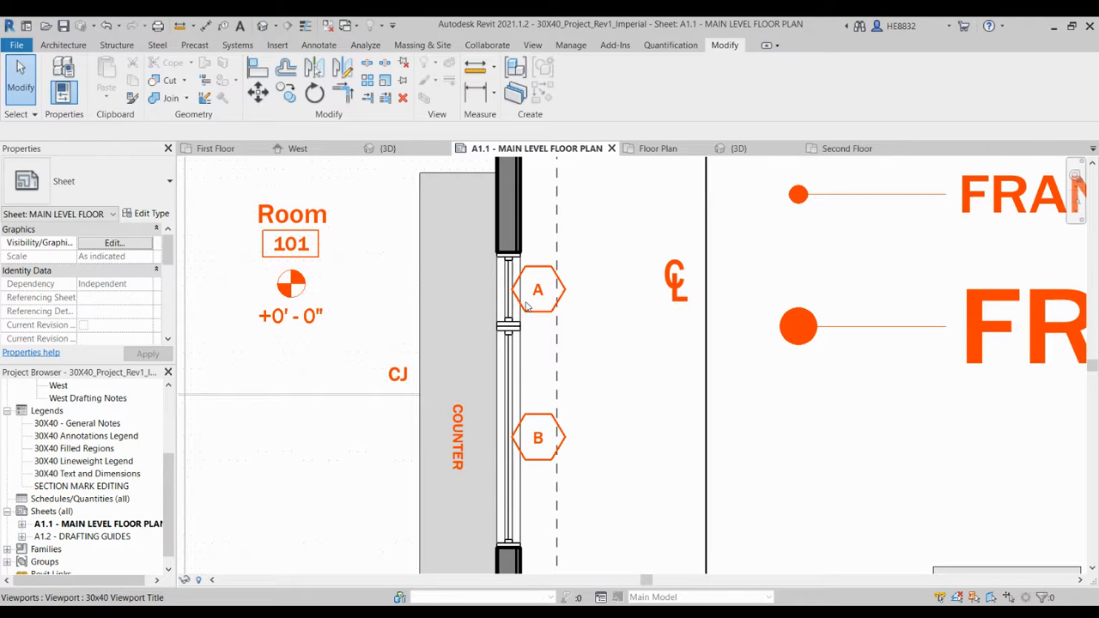
{"action": "scroll", "coordinate": [525, 309], "scroll_direction": "down", "scroll_amount": 3}
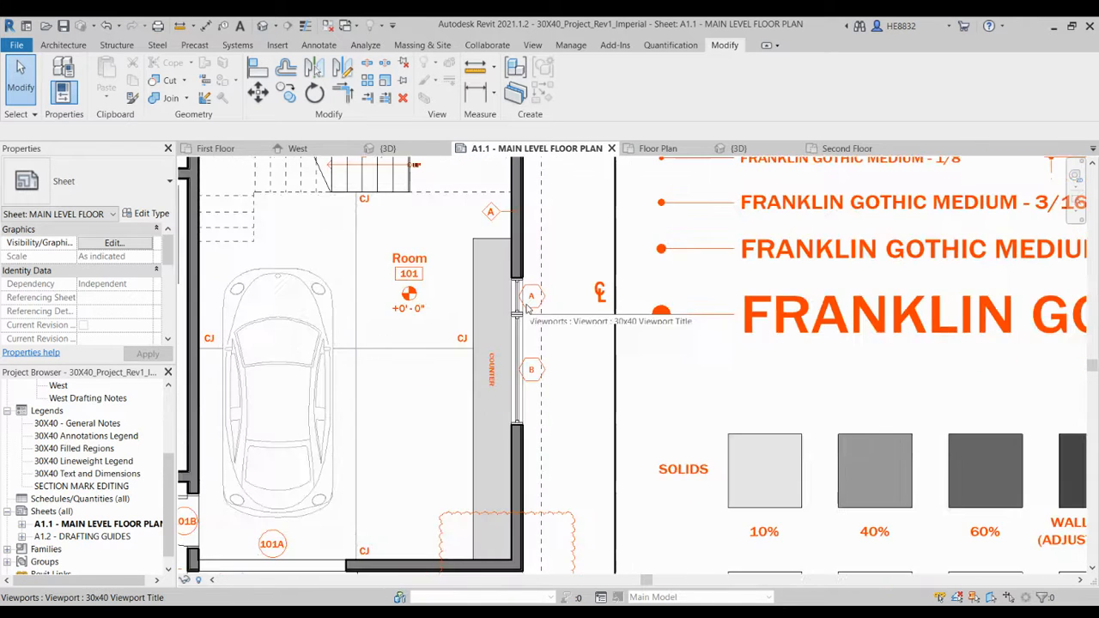
{"action": "scroll", "coordinate": [522, 319], "scroll_direction": "up", "scroll_amount": 4}
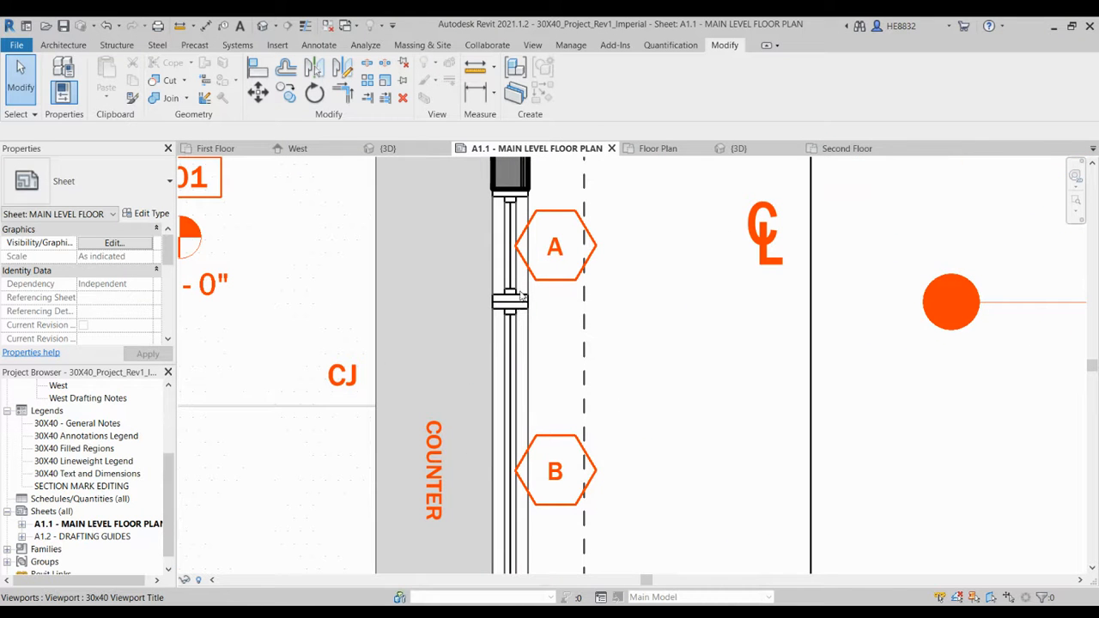
{"action": "scroll", "coordinate": [512, 311], "scroll_direction": "down", "scroll_amount": 4}
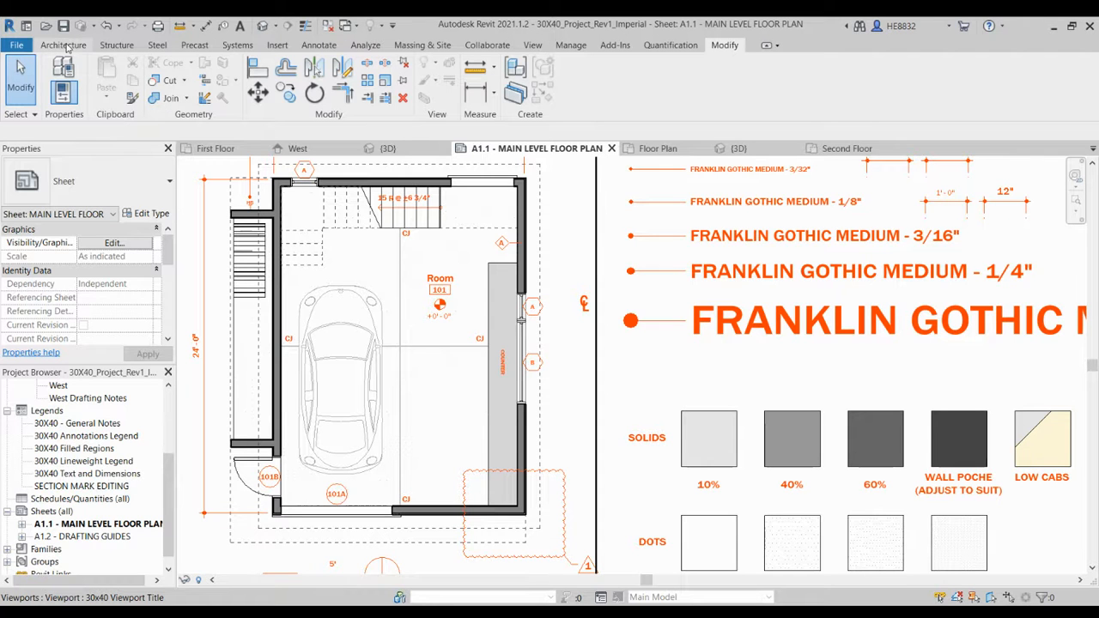
Step: Place a 24" x 60" 30X40 - Window just above the 72" x 60" window on the First Floor plan, about 4' 2" centre to centre
{"action": "left_click", "coordinate": [219, 149]}
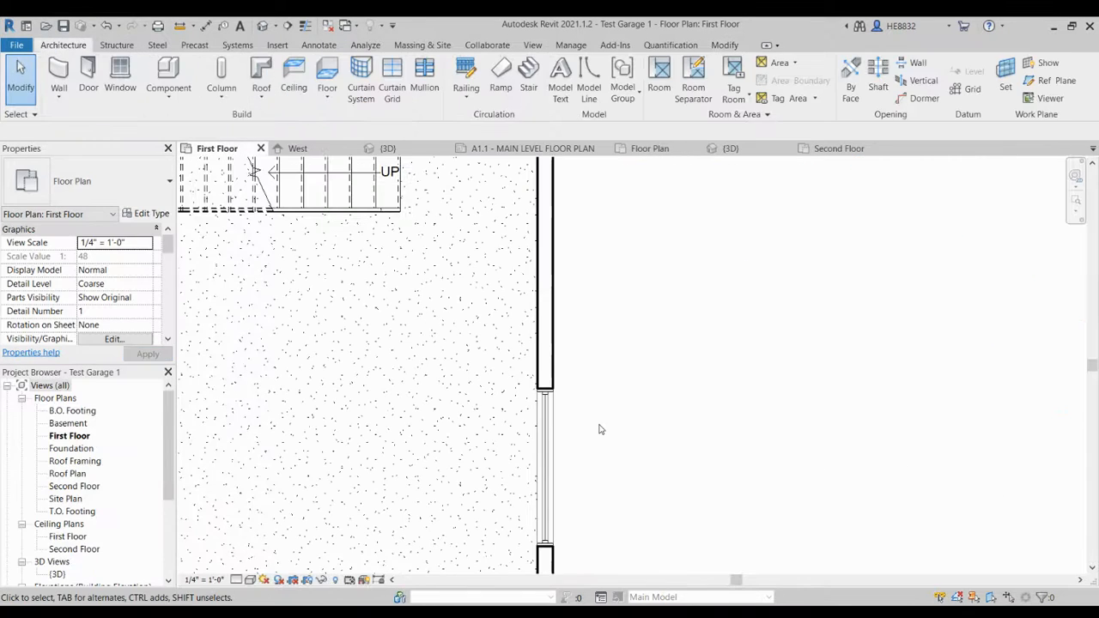
{"action": "scroll", "coordinate": [599, 430], "scroll_direction": "down", "scroll_amount": 3}
{"action": "middle_click_drag", "start_coordinate": [598, 430], "coordinate": [592, 368]}
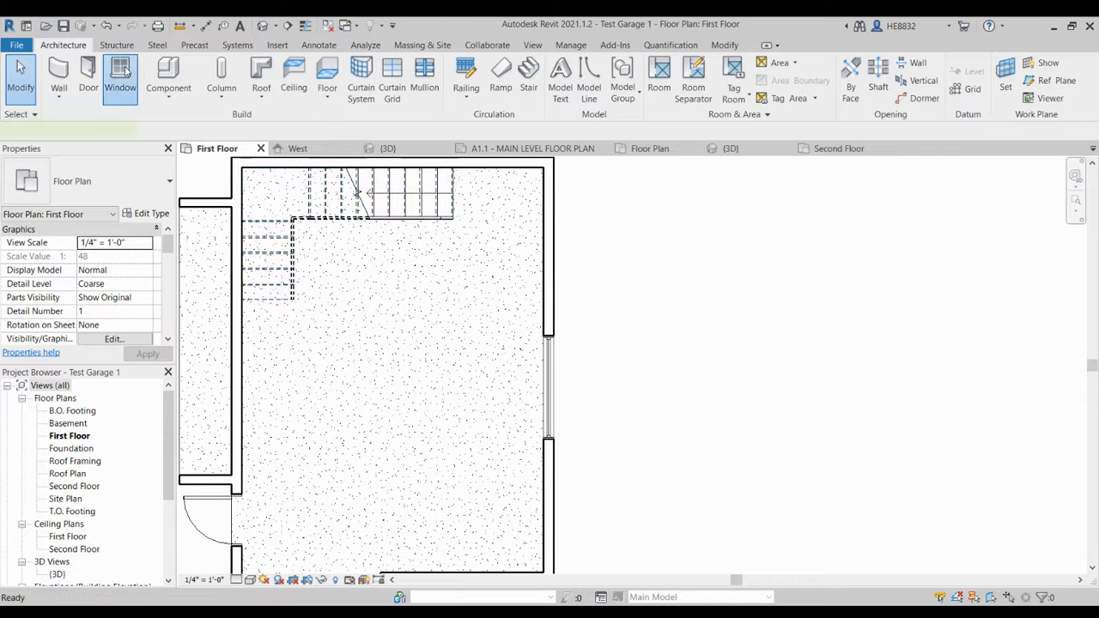
{"action": "left_click", "coordinate": [125, 73]}
{"action": "left_click", "coordinate": [170, 182]}
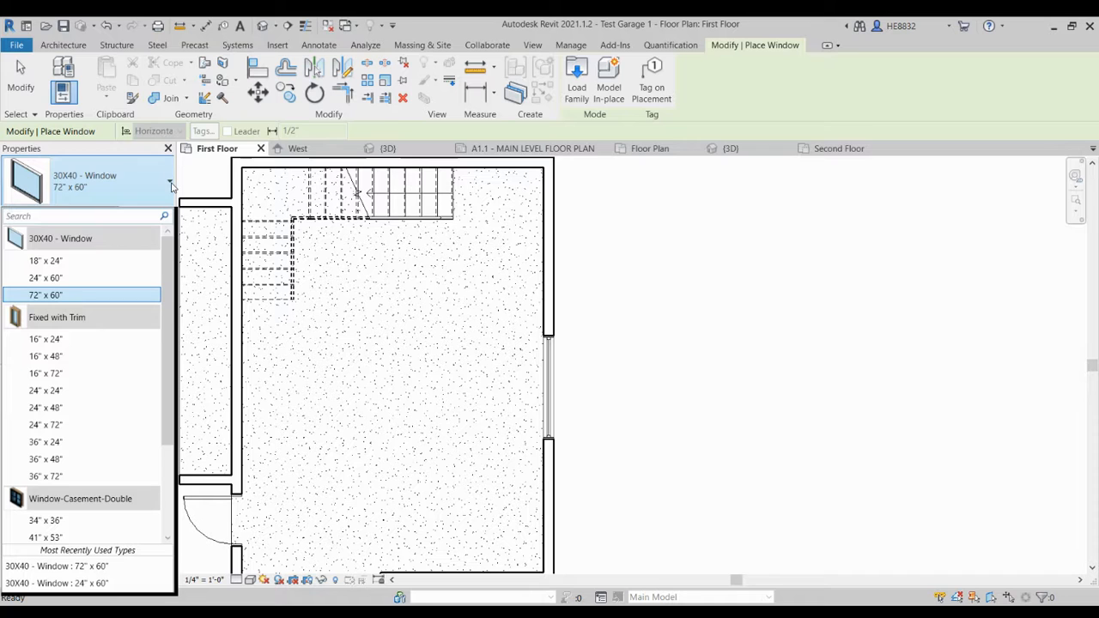
{"action": "left_click", "coordinate": [128, 284]}
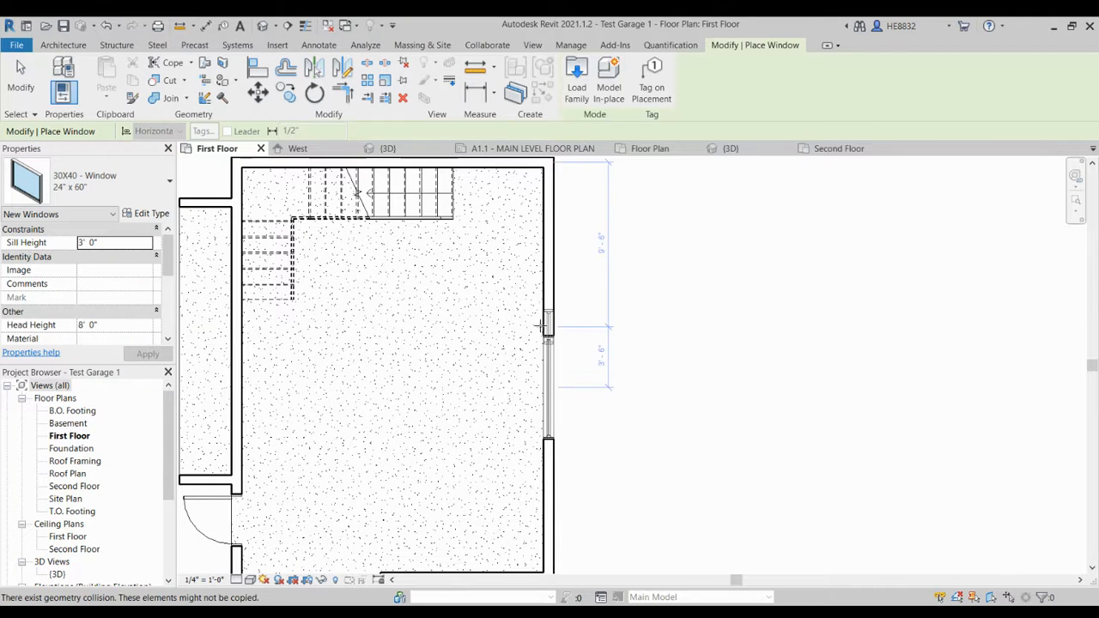
{"action": "scroll", "coordinate": [543, 324], "scroll_direction": "up", "scroll_amount": 5}
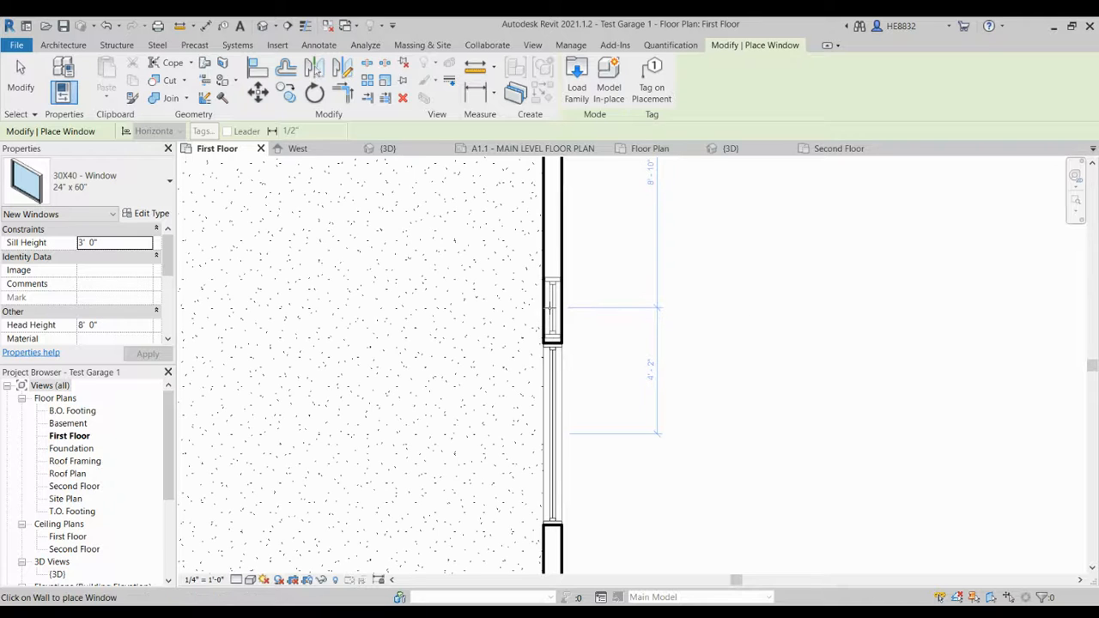
{"action": "left_click", "coordinate": [549, 308]}
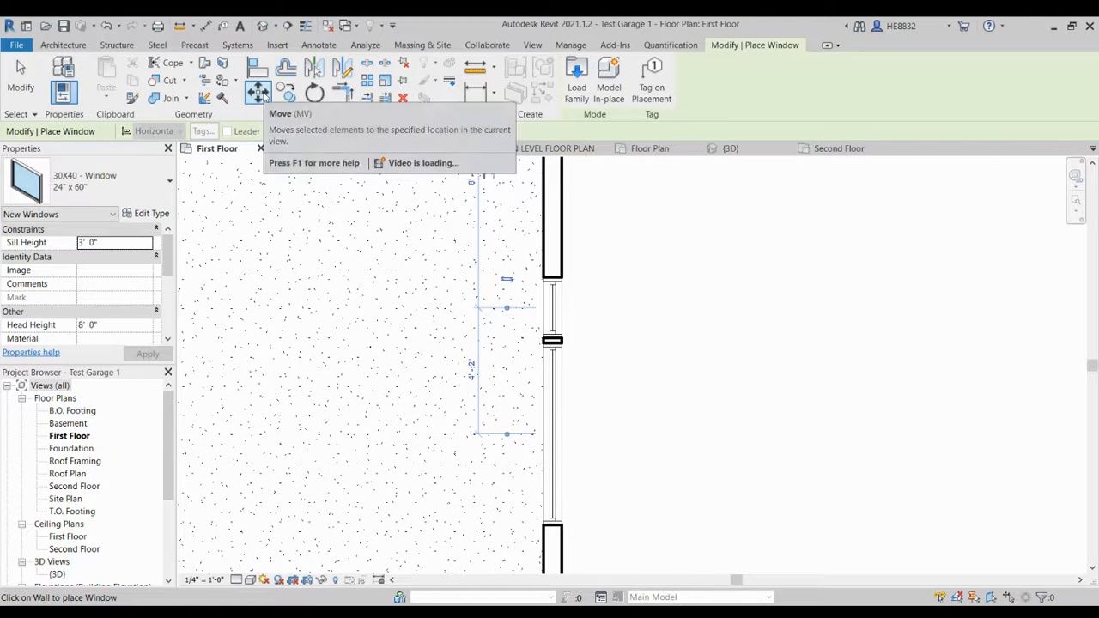
{"action": "left_click", "coordinate": [258, 92]}
{"action": "scroll", "coordinate": [579, 355], "scroll_direction": "up", "scroll_amount": 4}
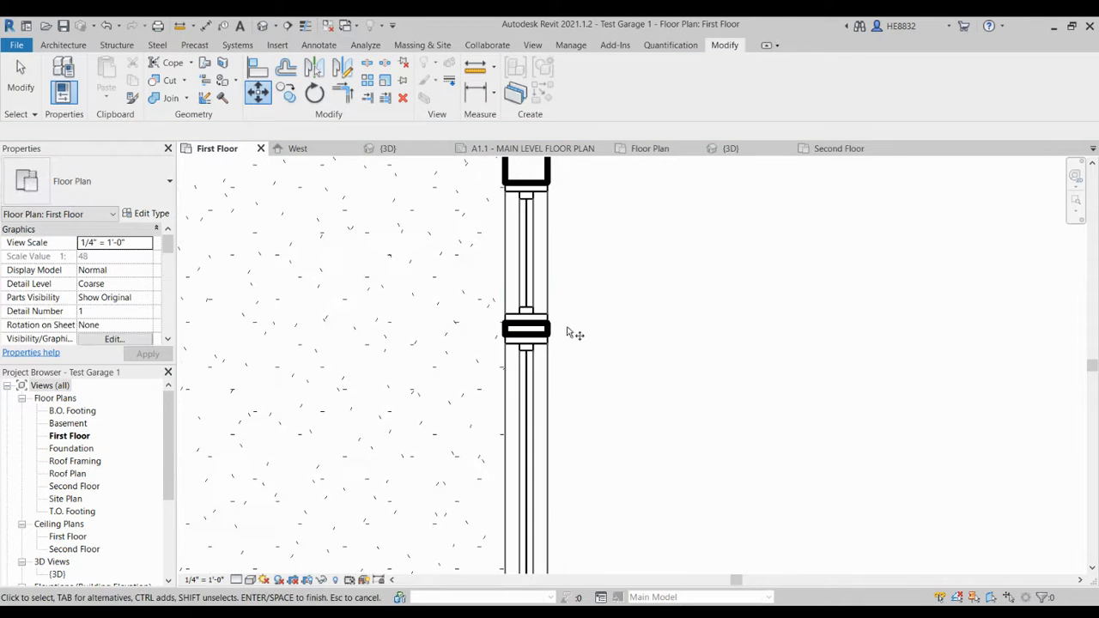
{"action": "left_click", "coordinate": [21, 105]}
Step: Move the 24" x 60" window 2" down the right-hand wall so it butts directly against the 72" x 60" window
{"action": "left_click", "coordinate": [548, 281]}
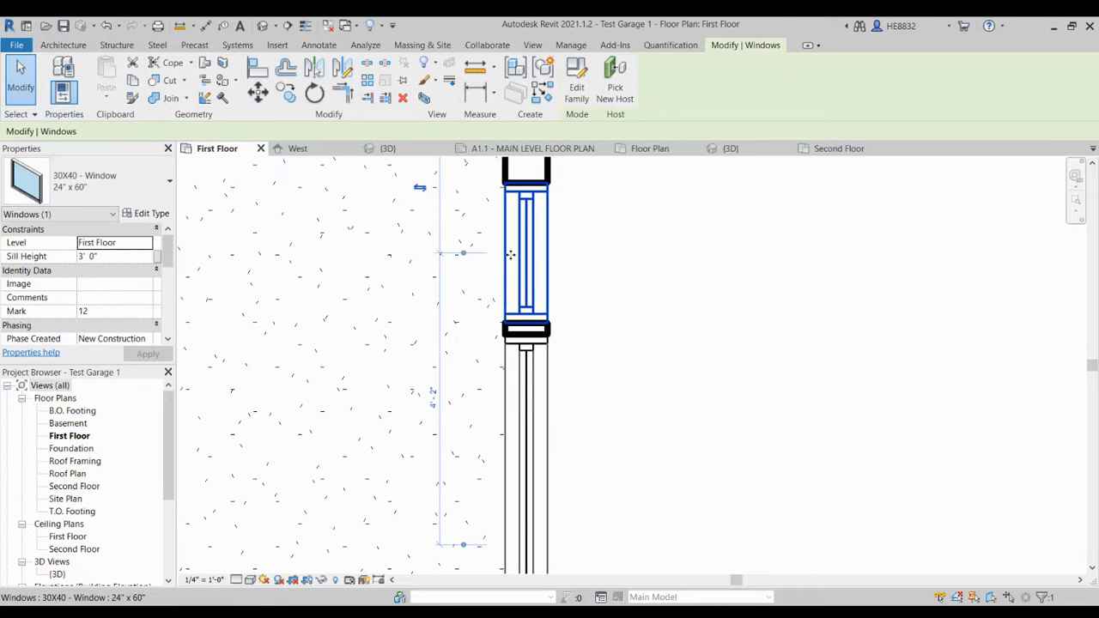
{"action": "left_click", "coordinate": [258, 93]}
{"action": "scroll", "coordinate": [572, 331], "scroll_direction": "up", "scroll_amount": 3}
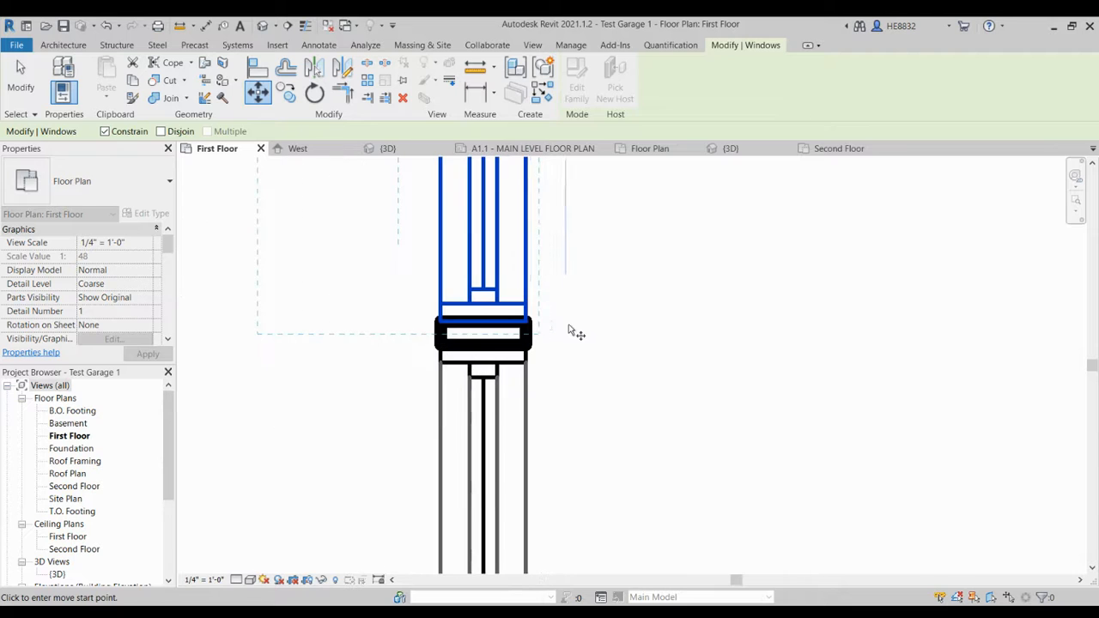
{"action": "left_click", "coordinate": [529, 323]}
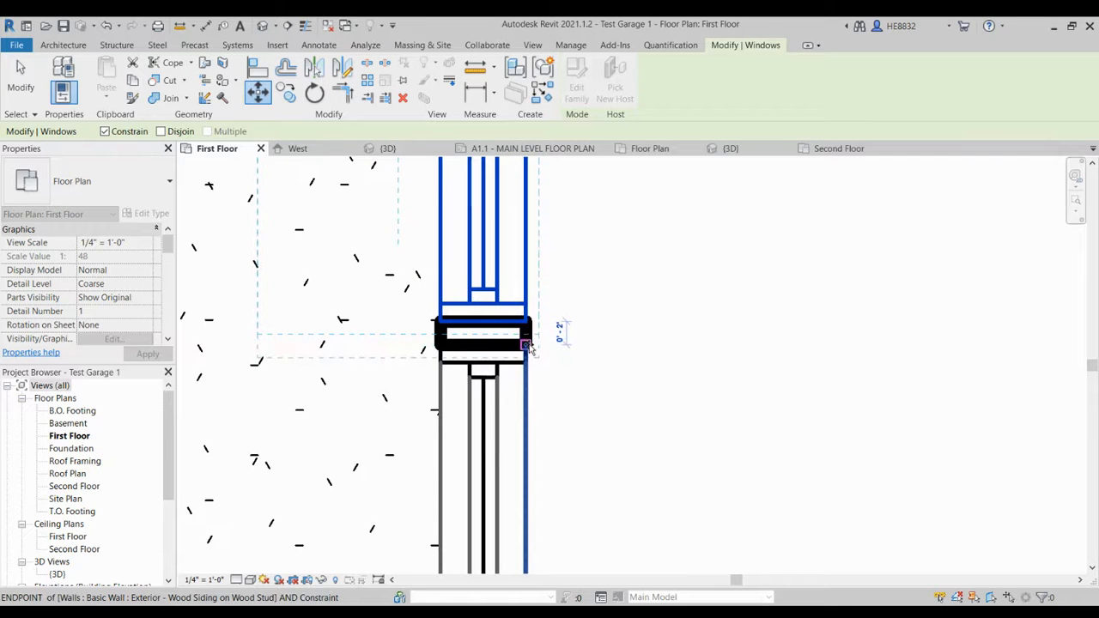
{"action": "left_click", "coordinate": [528, 350]}
{"action": "scroll", "coordinate": [562, 316], "scroll_direction": "down", "scroll_amount": 5}
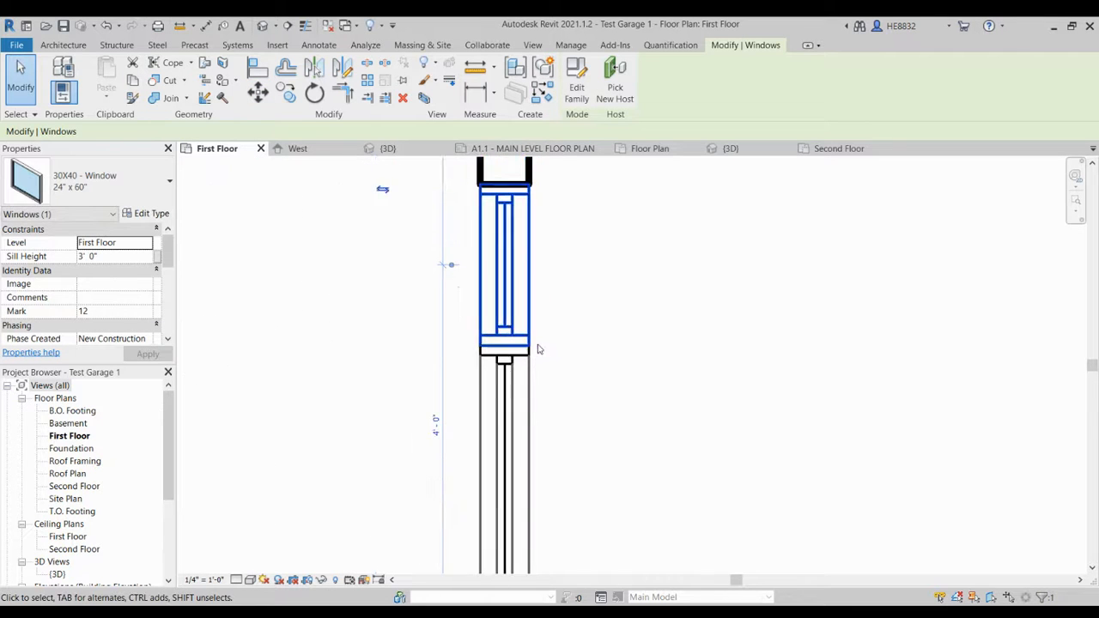
{"action": "scroll", "coordinate": [576, 339], "scroll_direction": "down", "scroll_amount": 4}
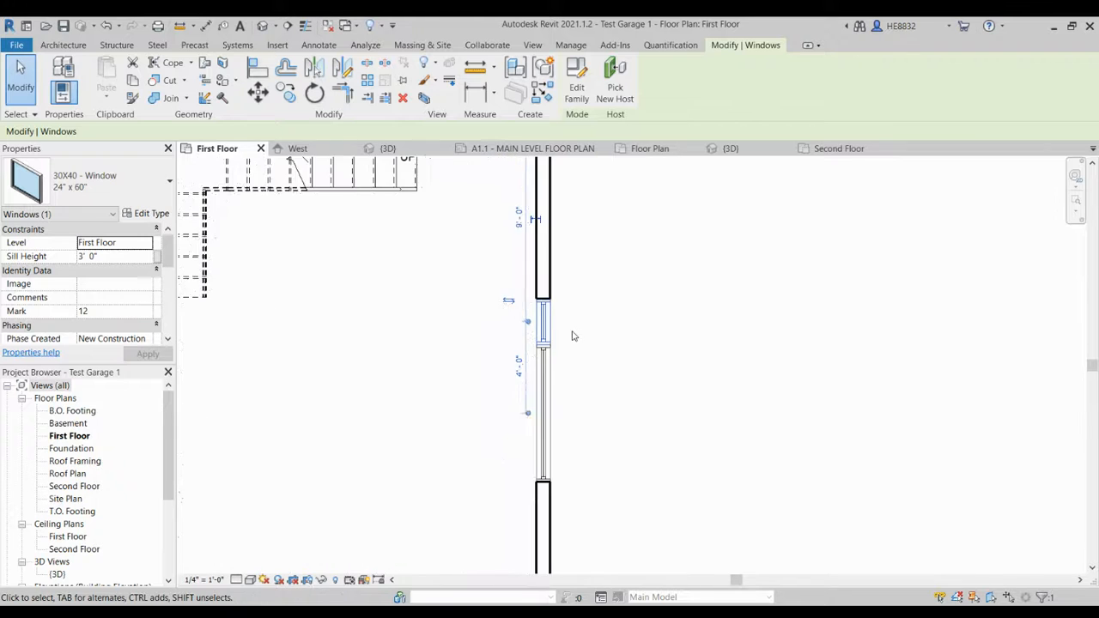
{"action": "left_click", "coordinate": [20, 75]}
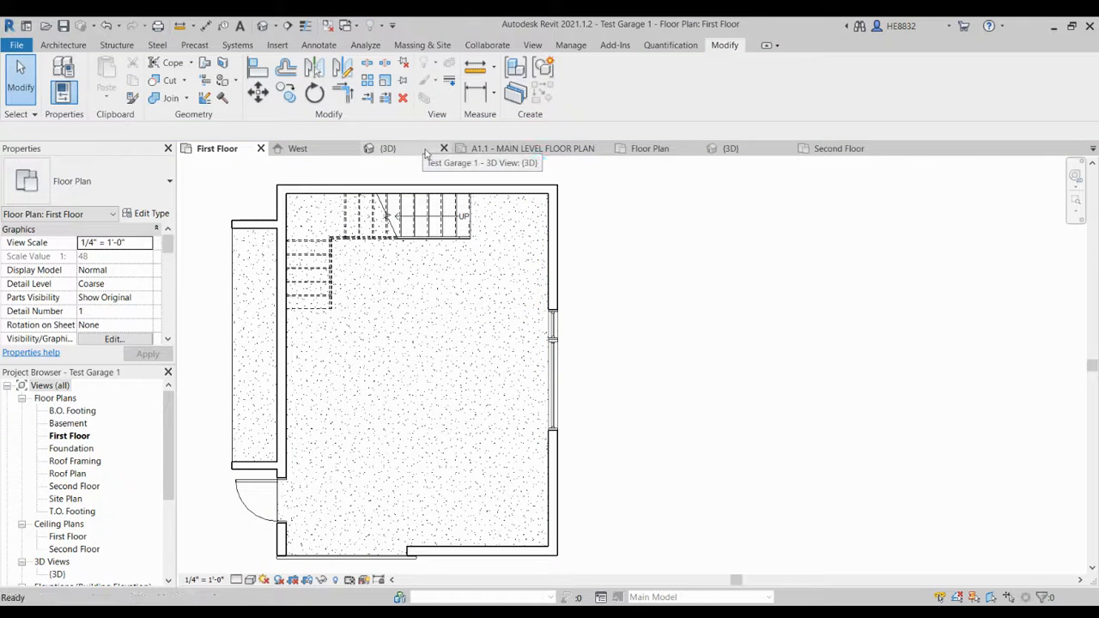
Step: Open the garage model's 3D view and examine the exterior from the side with the newly placed windows
{"action": "left_click", "coordinate": [387, 149]}
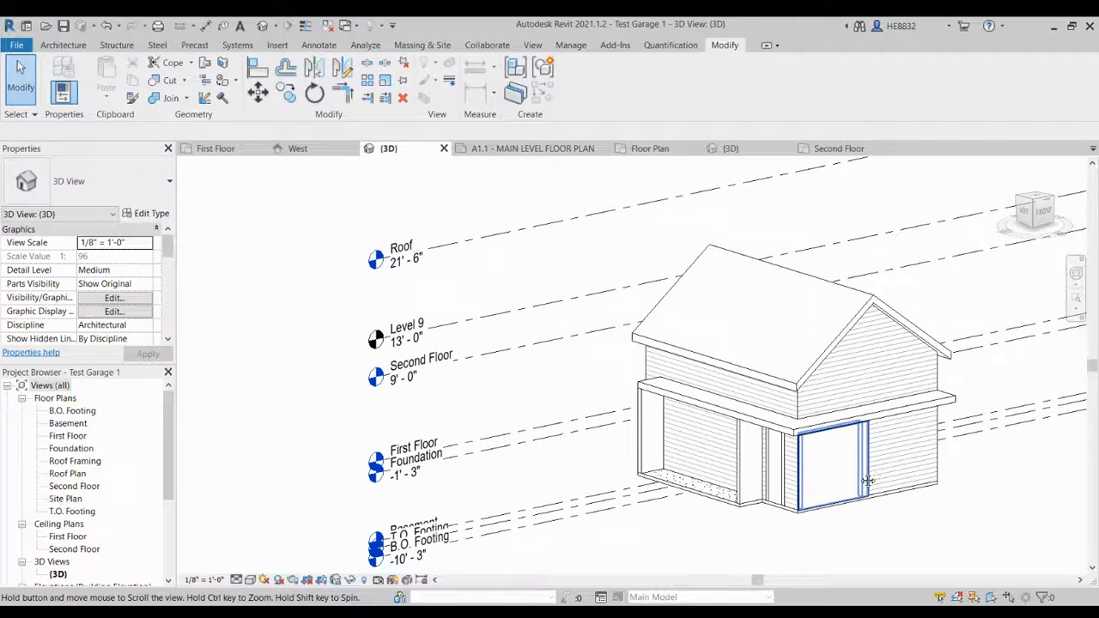
{"action": "middle_click_drag", "start_coordinate": [881, 481], "coordinate": [481, 471]}
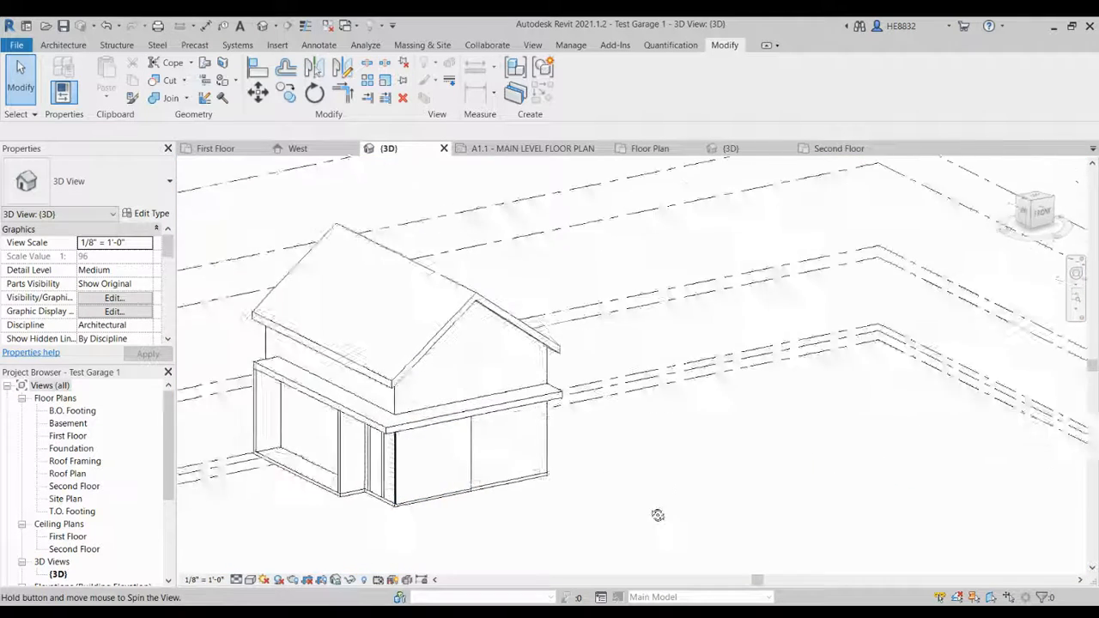